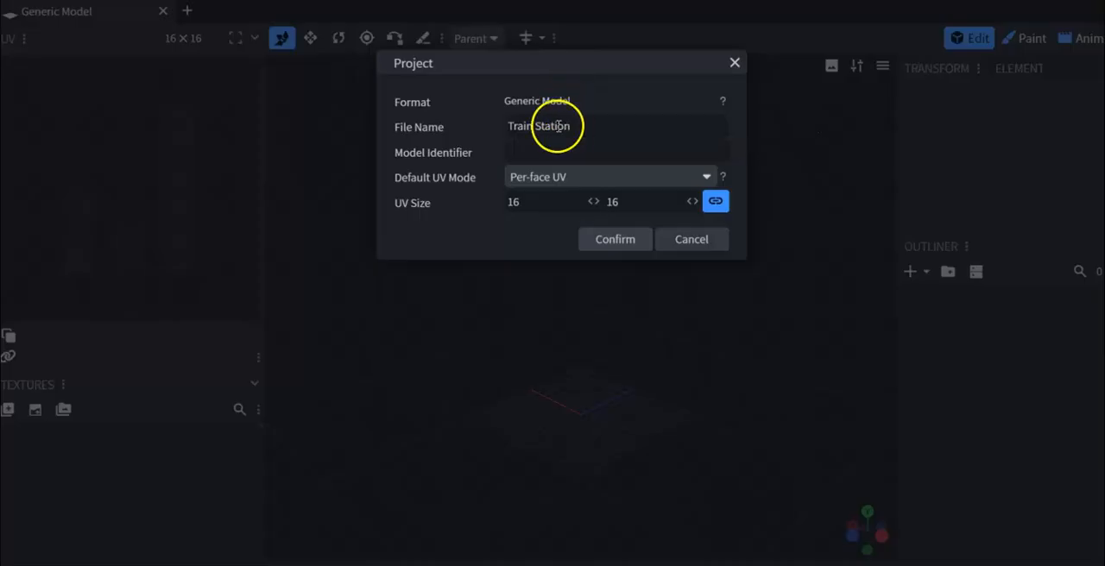
- Create the generic model project Train Station with a 16 × 16 UV size and save it in the Desktop's Block Bench Tutorial folder
left_click(630, 244)
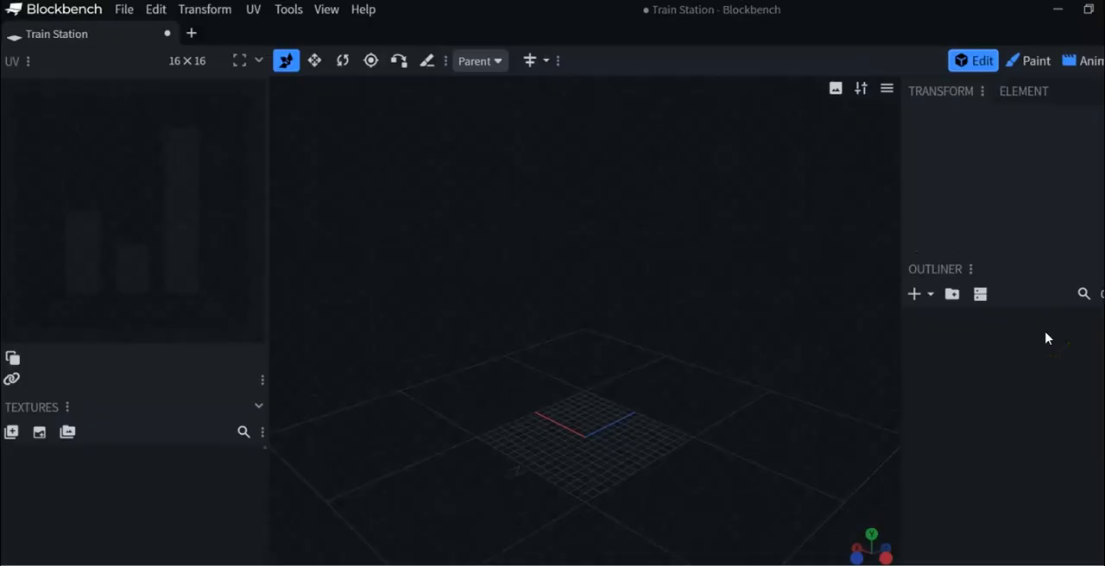
left_click(122, 11)
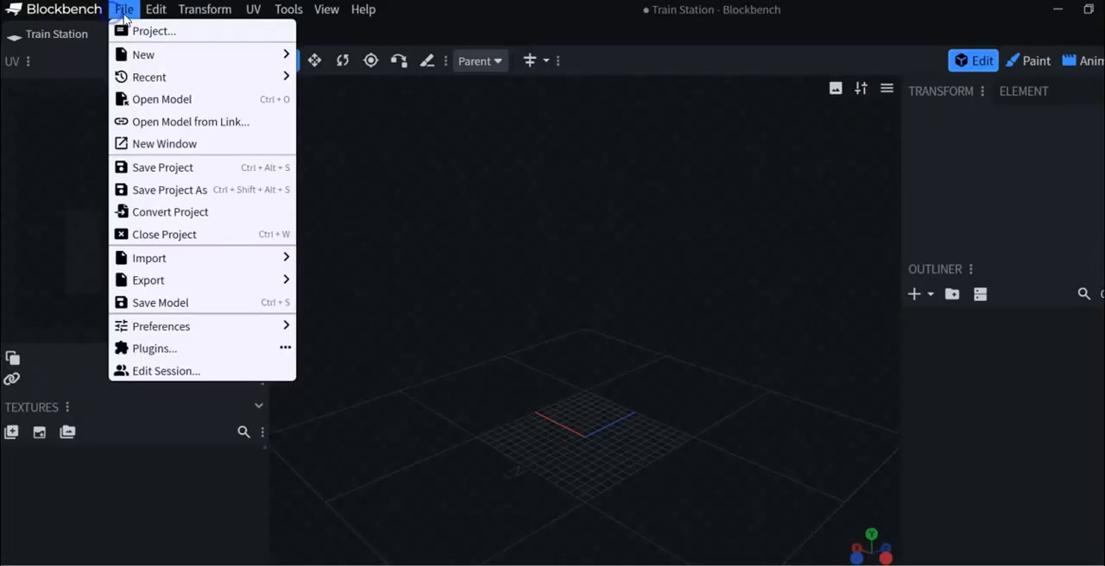
left_click(213, 198)
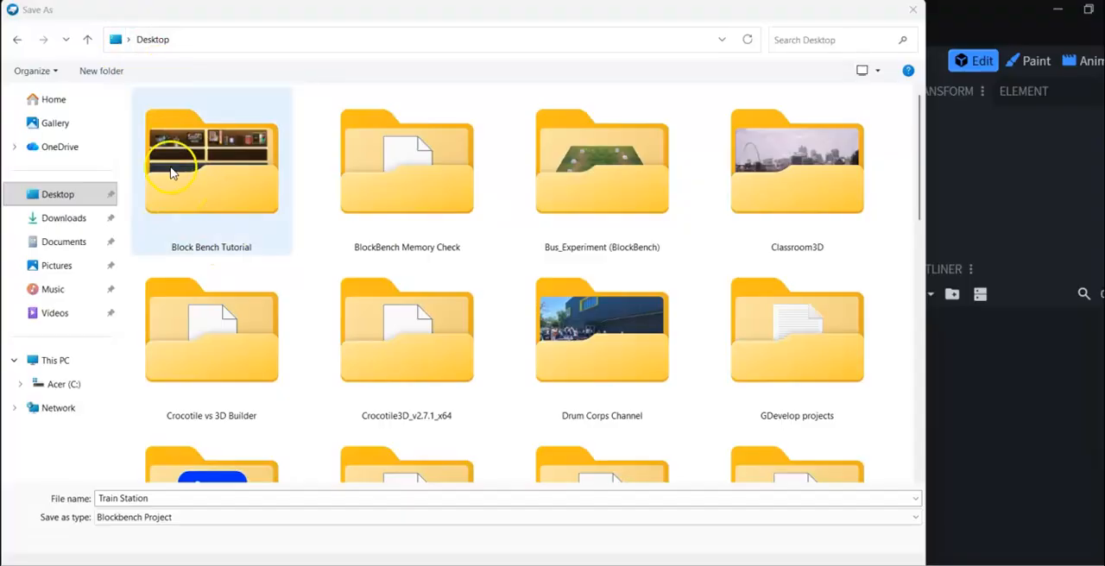
double_click(226, 181)
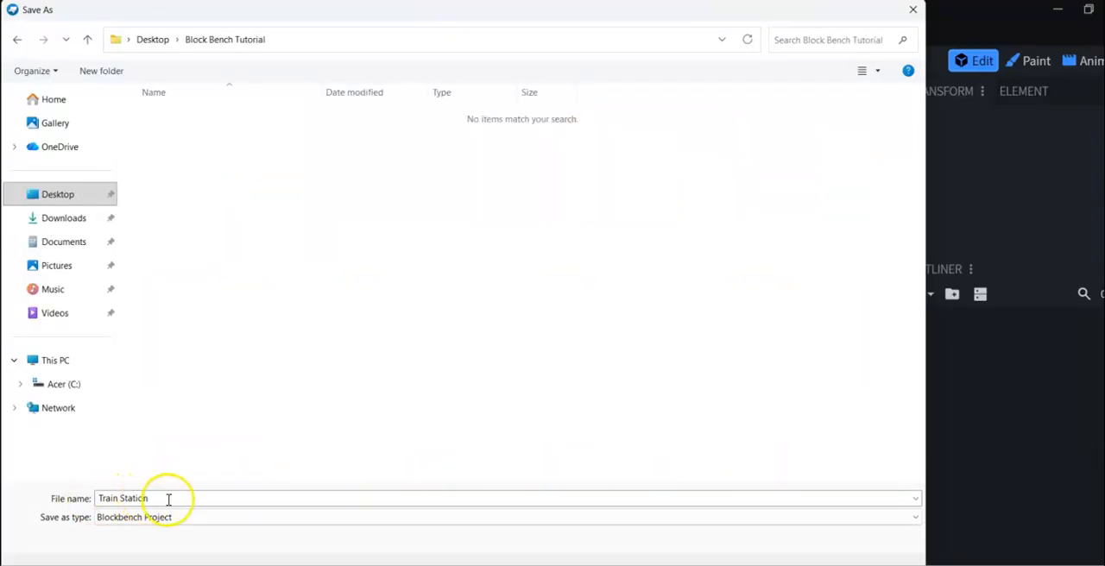
left_click(789, 554)
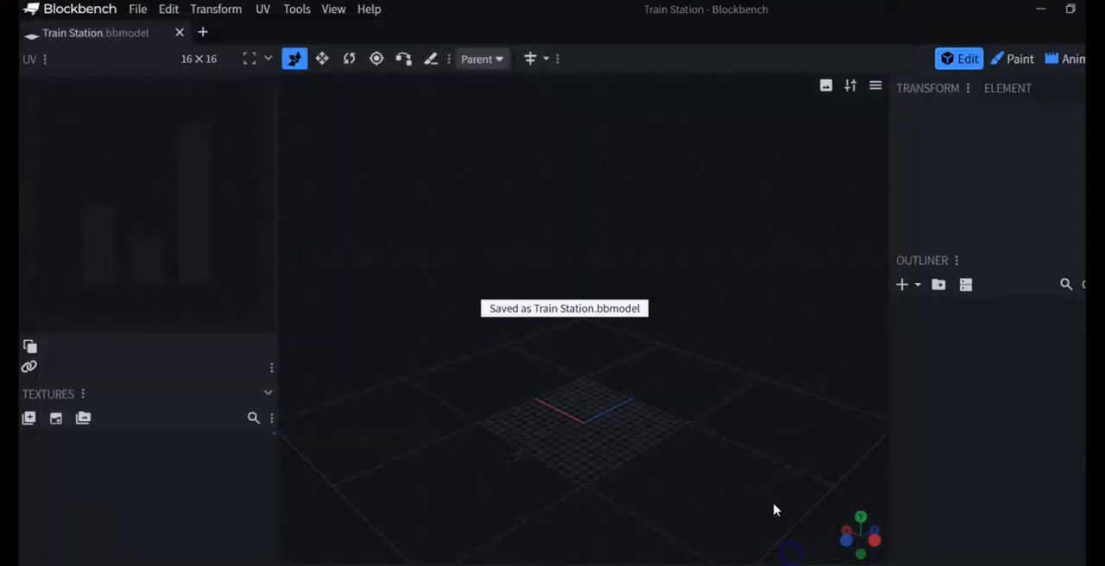
- Add a cuboid mesh with a diameter of 16 and a height of 8
left_click(903, 289)
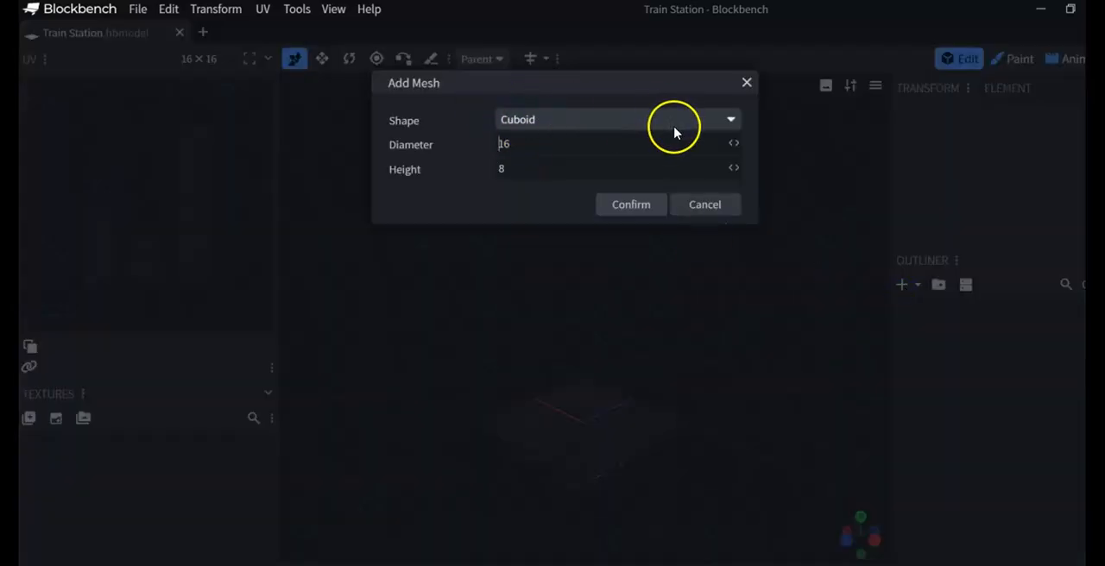
left_click(730, 120)
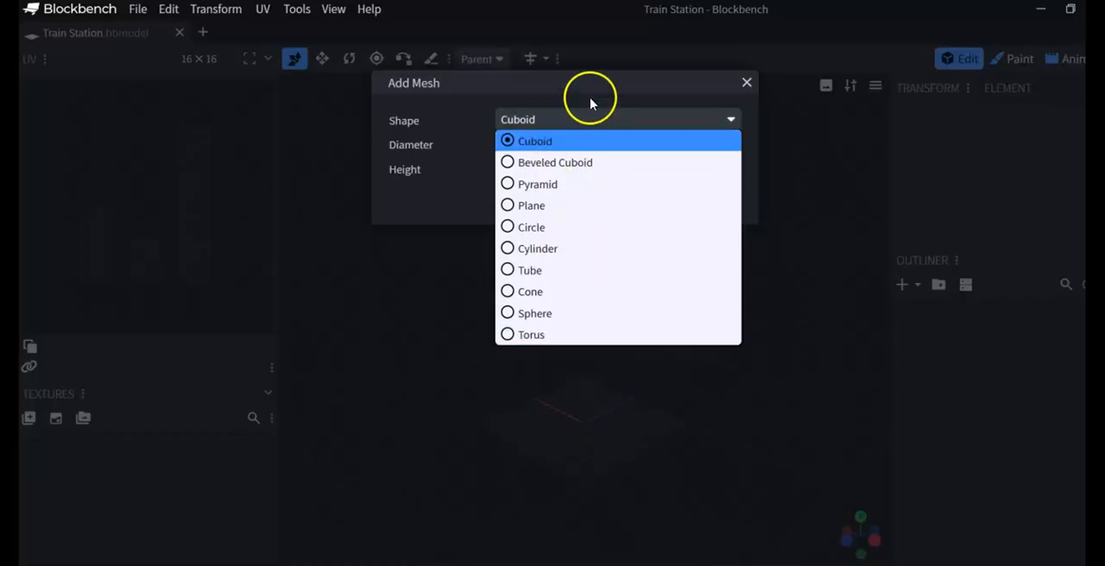
left_click(662, 54)
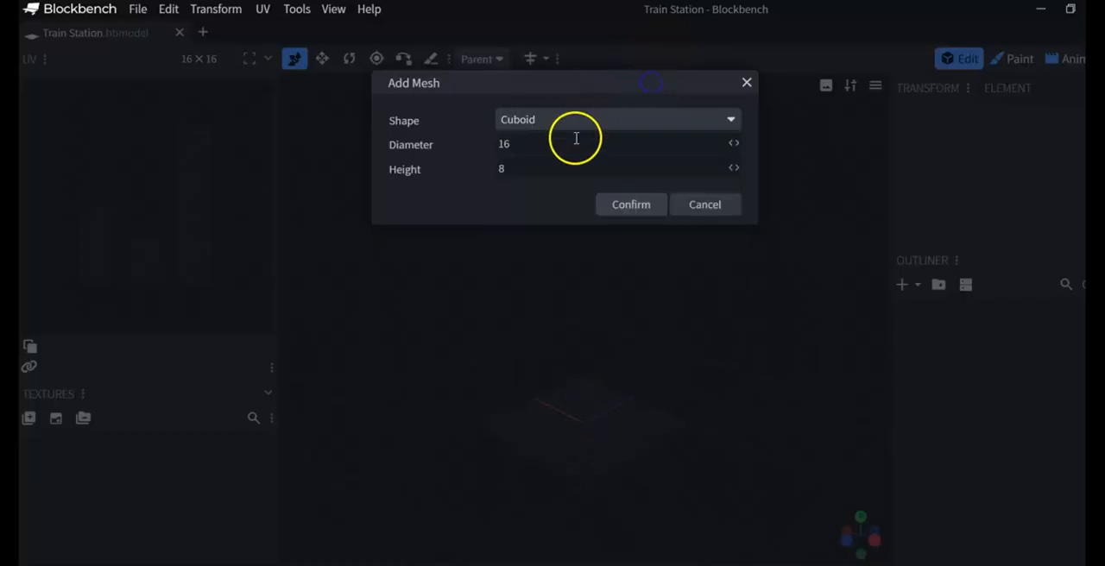
left_click(632, 204)
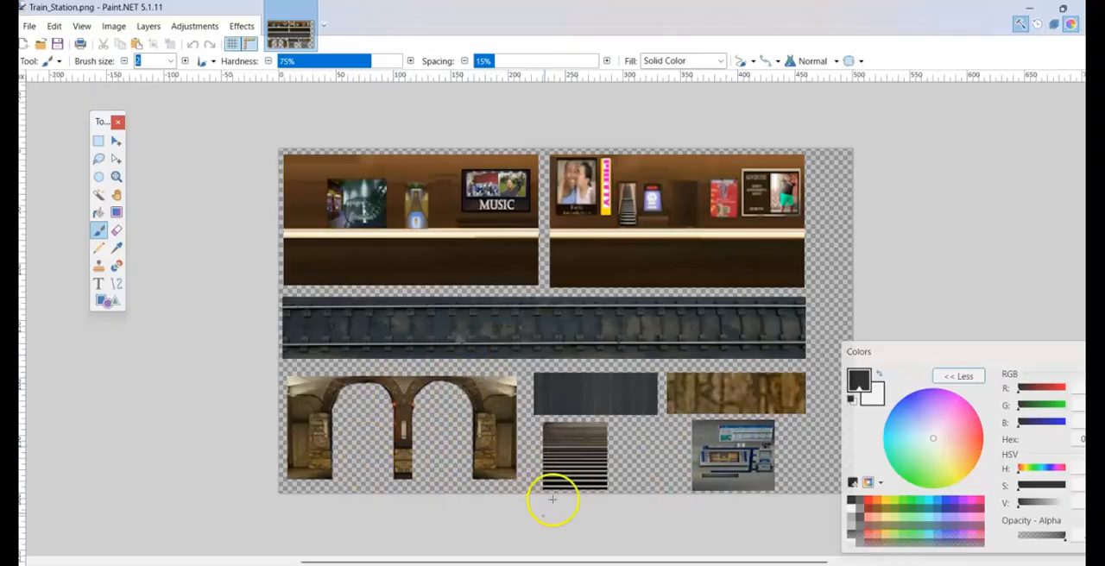
- In Paint.NET, save the station texture sheet as the PNG Train_Station in the Block Bench Tutorial folder and return to Blockbench
left_click(30, 26)
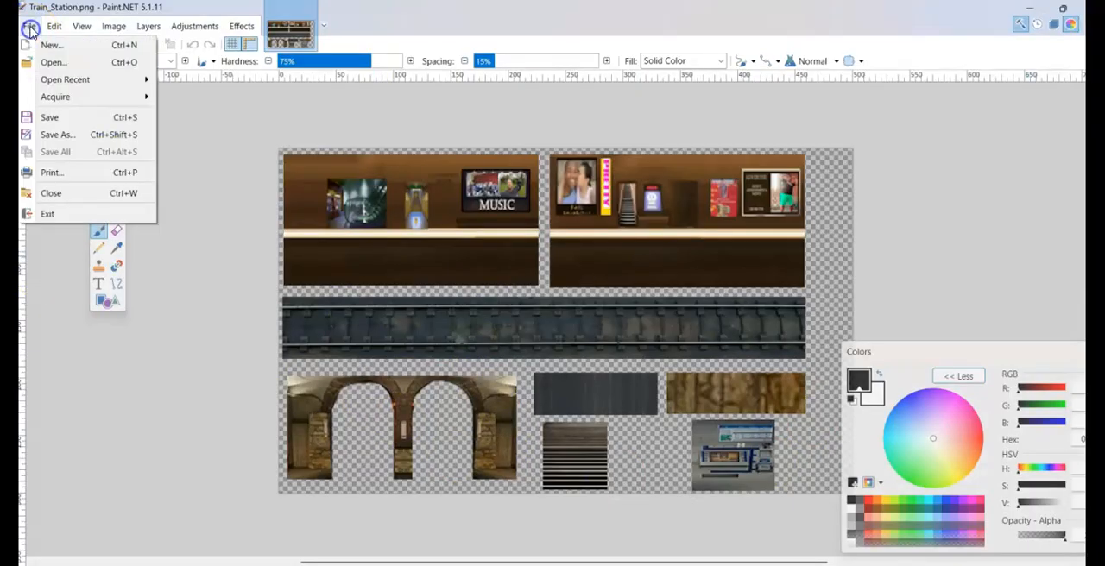
left_click(58, 134)
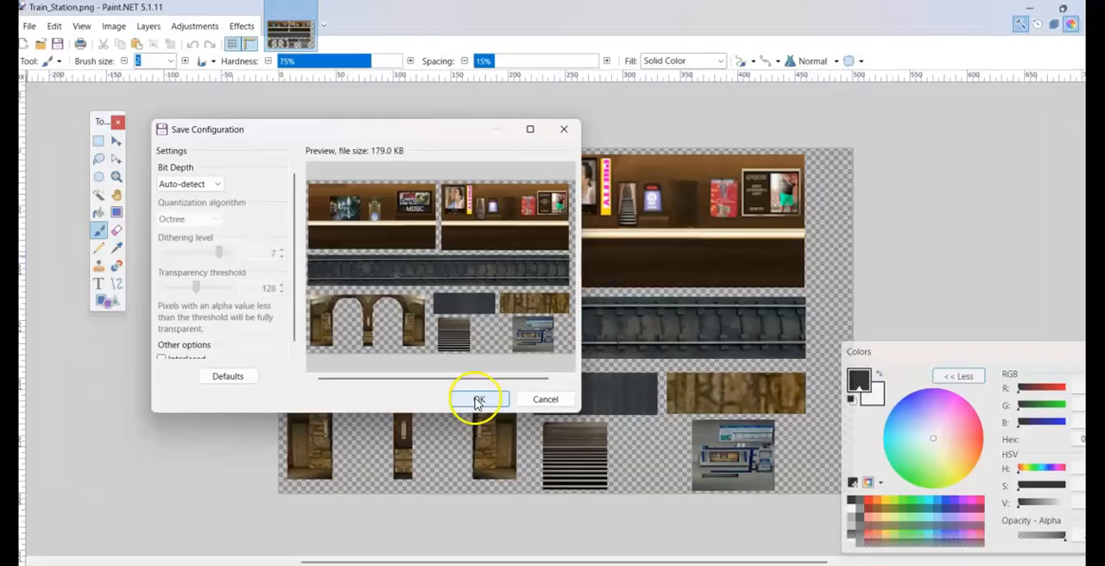
left_click(477, 401)
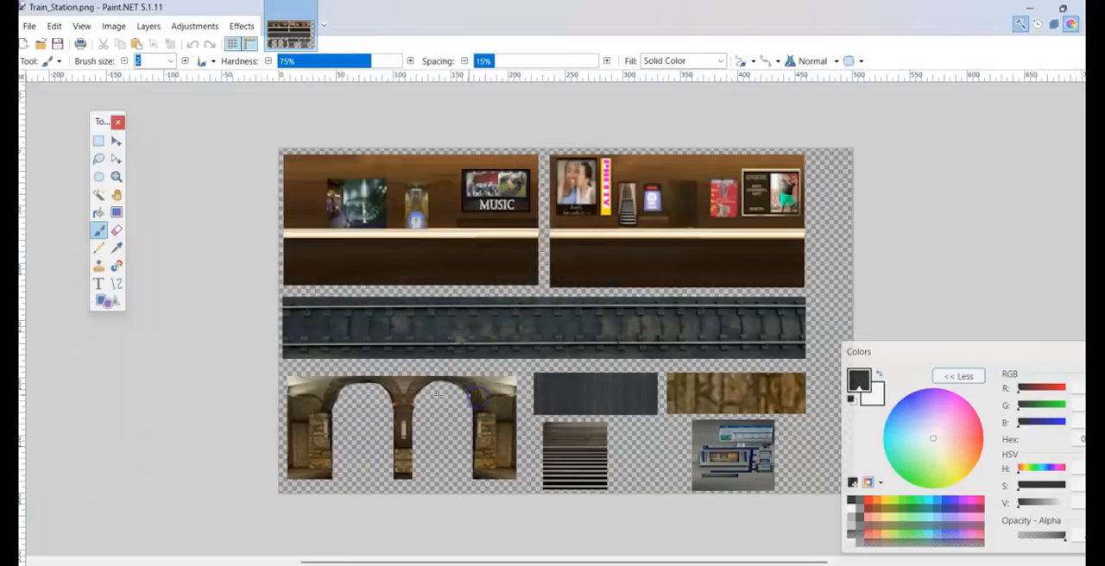
left_click(1034, 8)
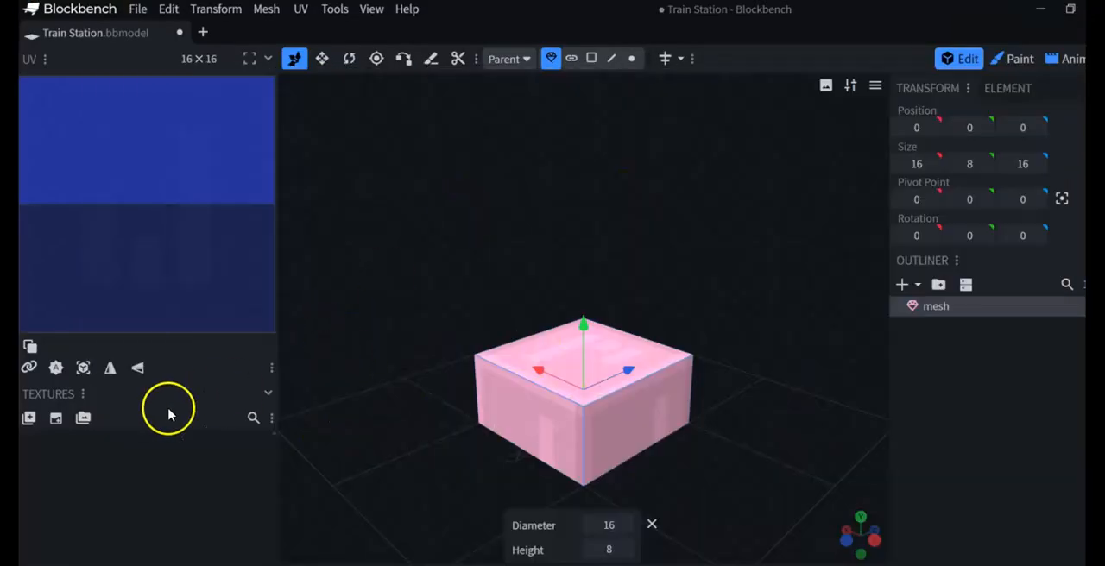
- Import Train_Station from the Block Bench Tutorial folder as a texture
left_click(30, 419)
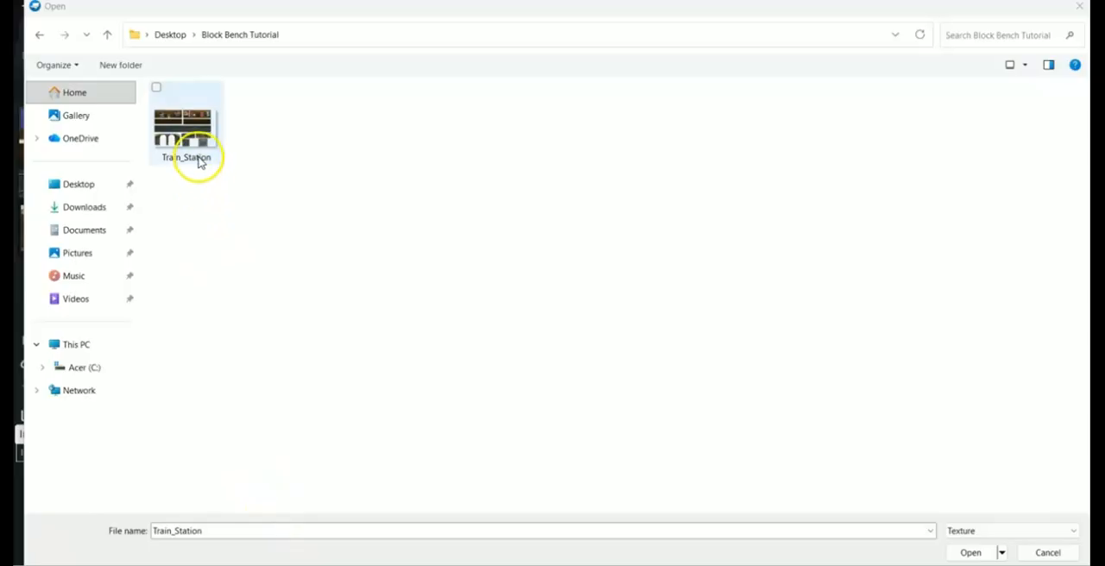
left_click(193, 134)
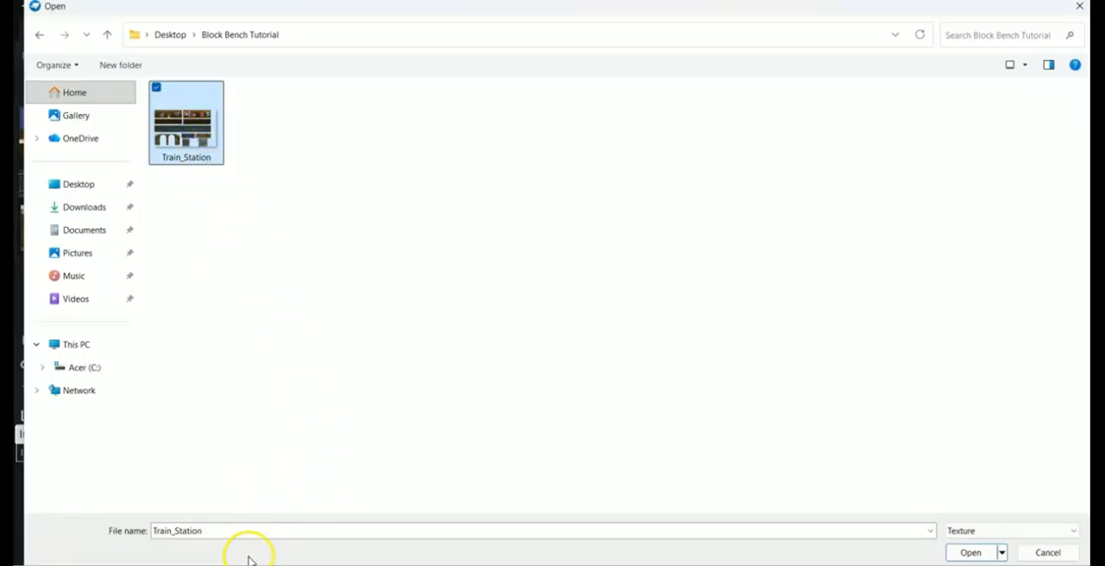
left_click(975, 552)
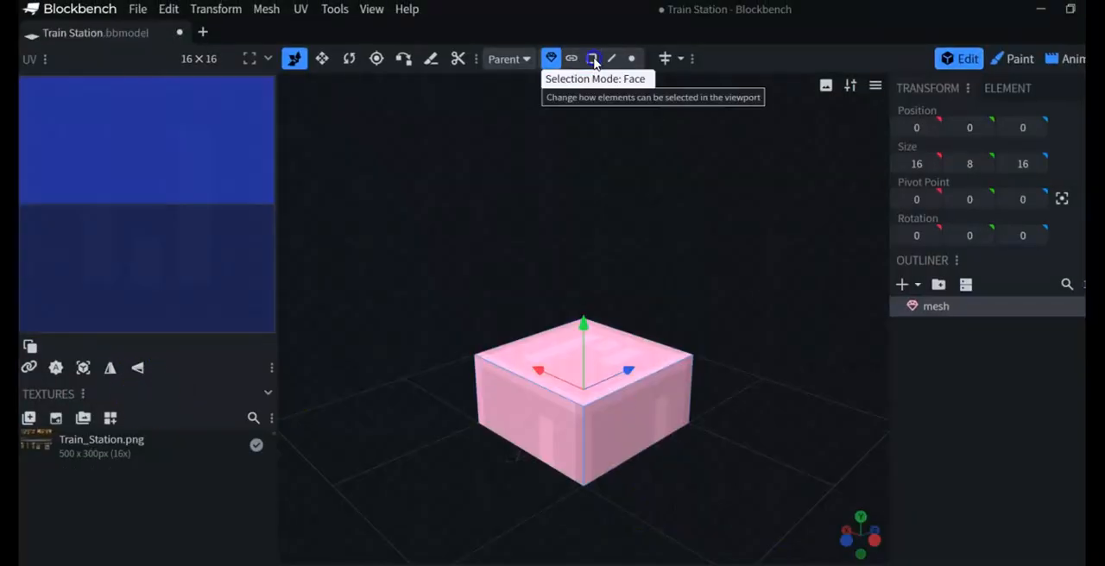
- Switch to face selection and apply the Train_Station.png texture to the cuboid's side and top faces
left_click(593, 60)
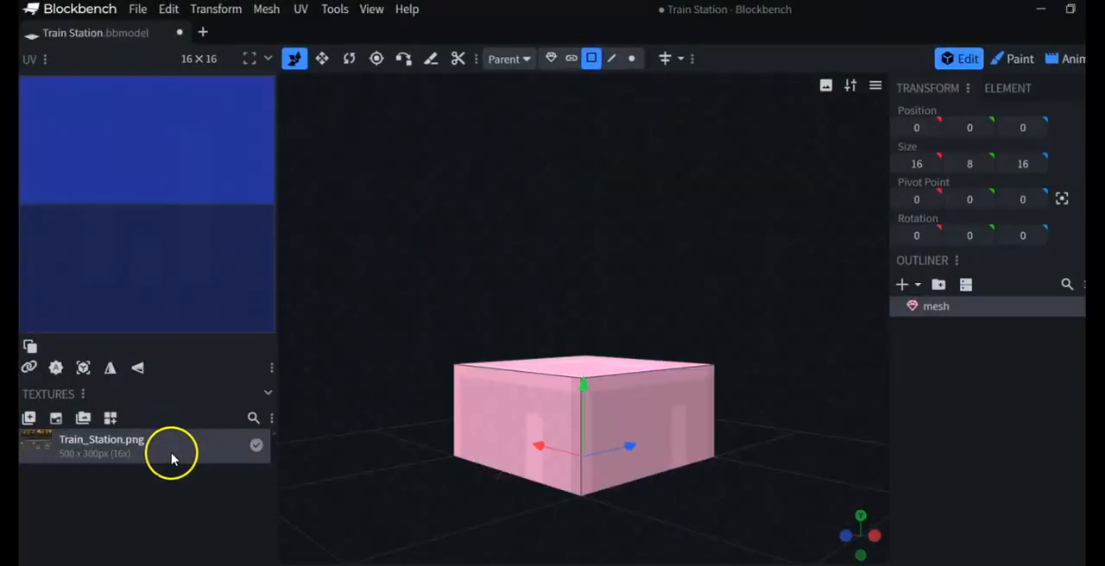
left_click_drag(152, 458, 523, 407)
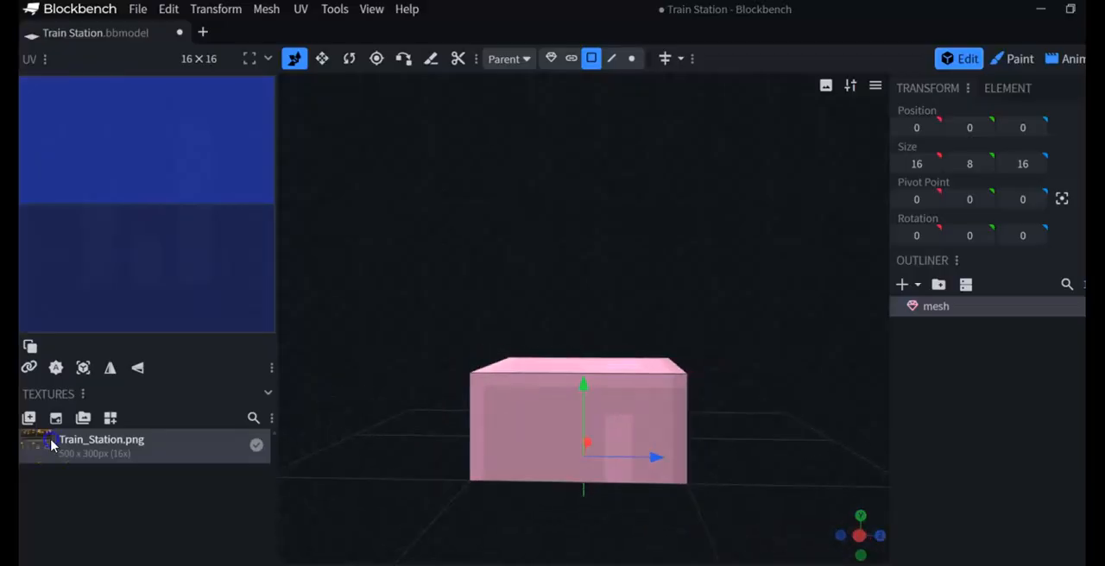
left_click_drag(52, 445, 584, 419)
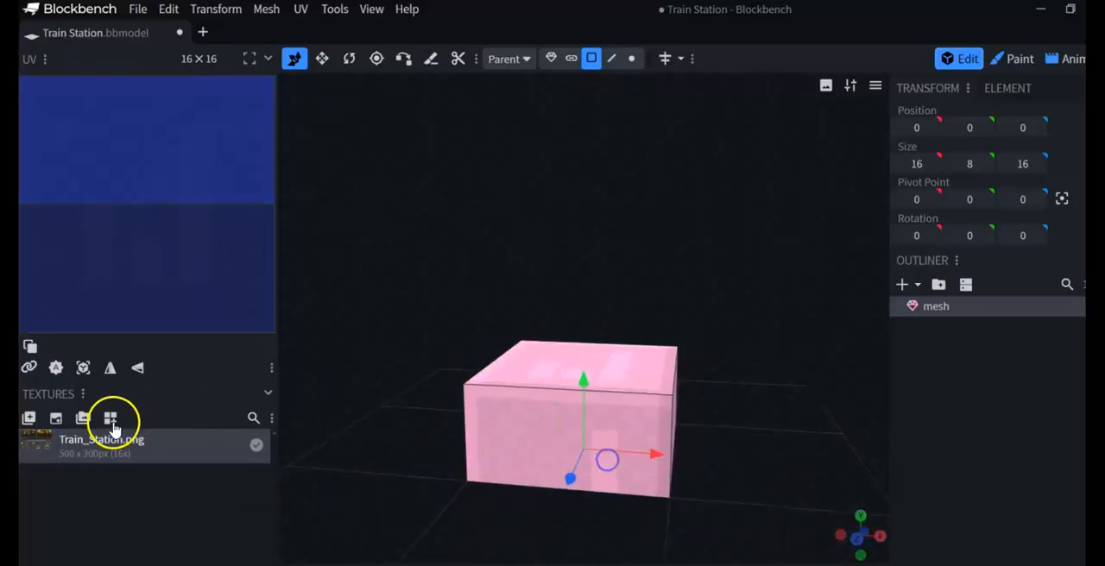
left_click_drag(116, 428, 507, 409)
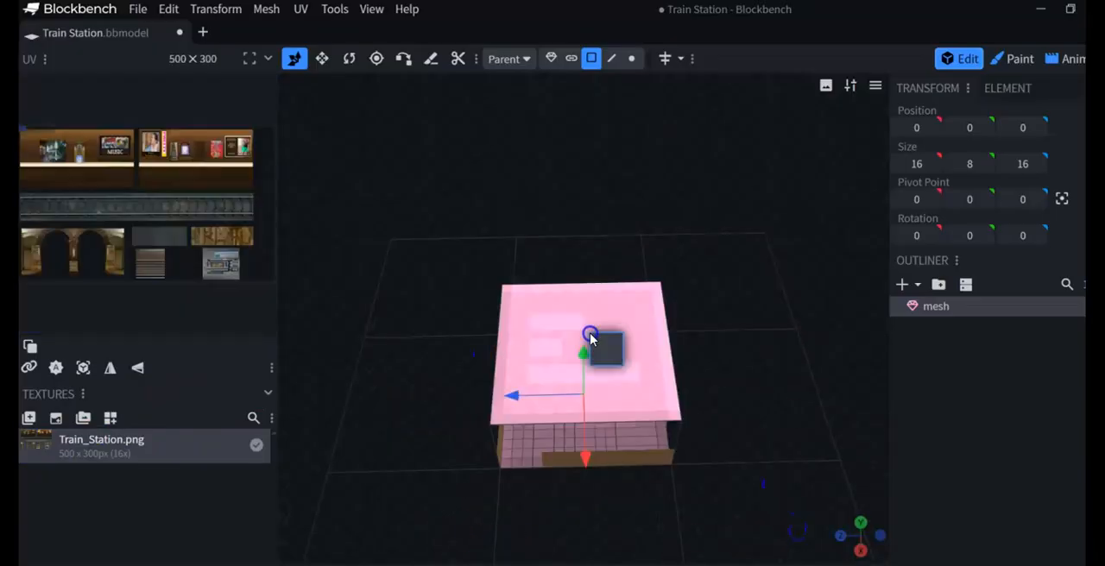
left_click_drag(587, 333, 589, 333)
left_click_drag(719, 412, 759, 320)
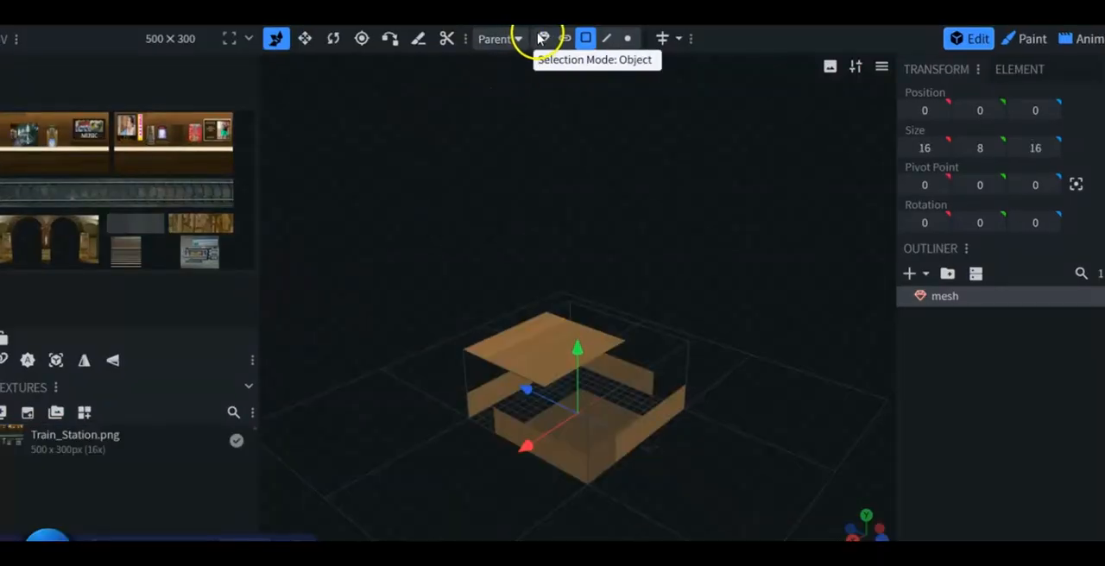
- Try out moving, resizing and rotating the whole mesh, including a 7.5-degree rotation about the Z axis
left_click(542, 38)
left_click_drag(571, 318, 590, 333)
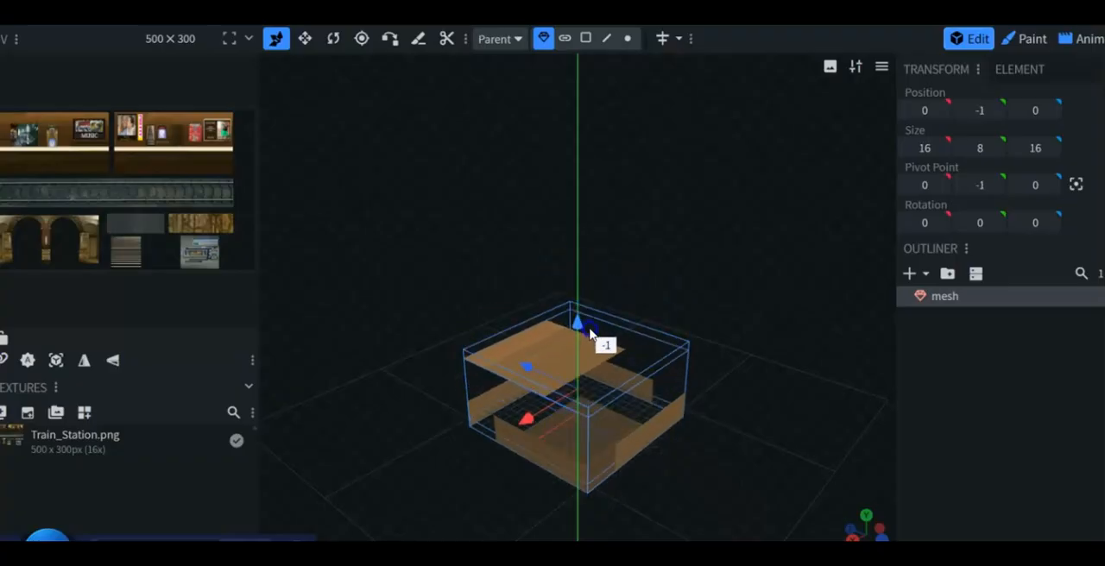
left_click(303, 38)
left_click_drag(586, 274, 564, 234)
left_click(333, 38)
left_click_drag(542, 371, 559, 332)
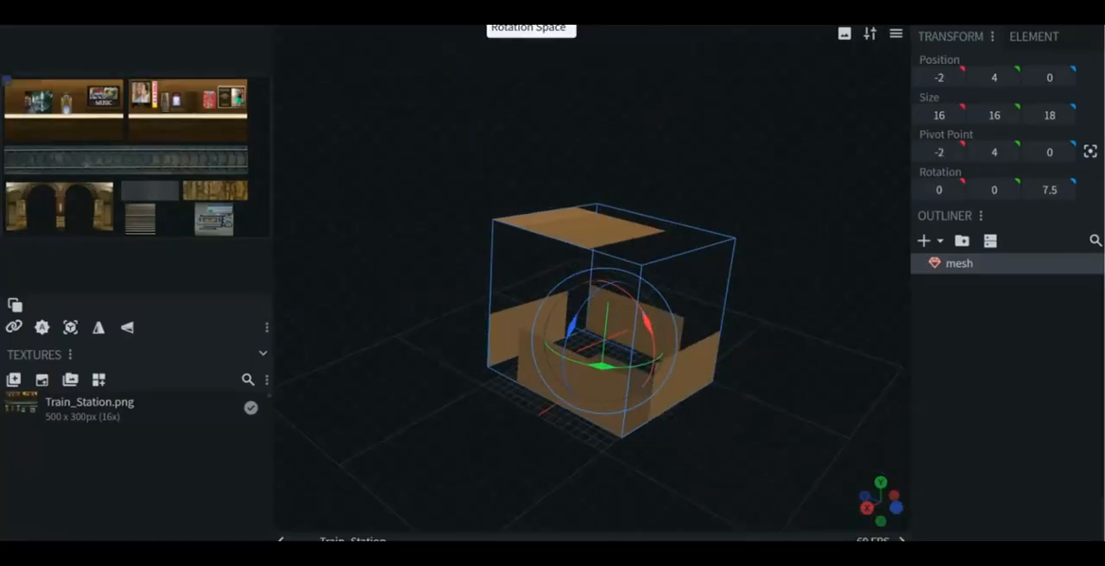
left_click_drag(957, 76, 950, 184)
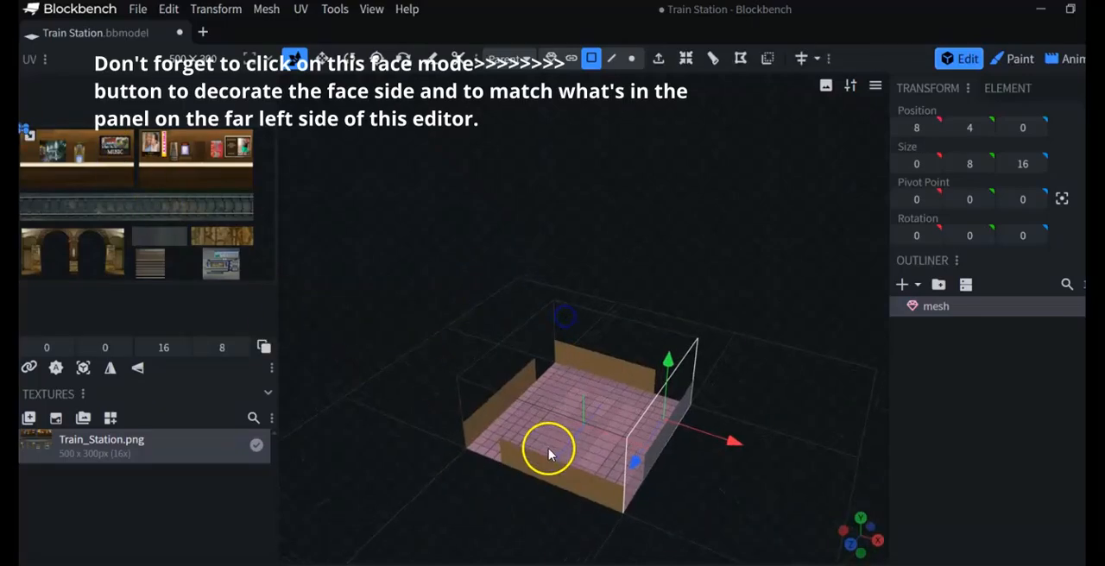
- Map one side face of the cuboid to the brown wall section with the MUSIC poster, undoing the stray corner shift
left_click(548, 455)
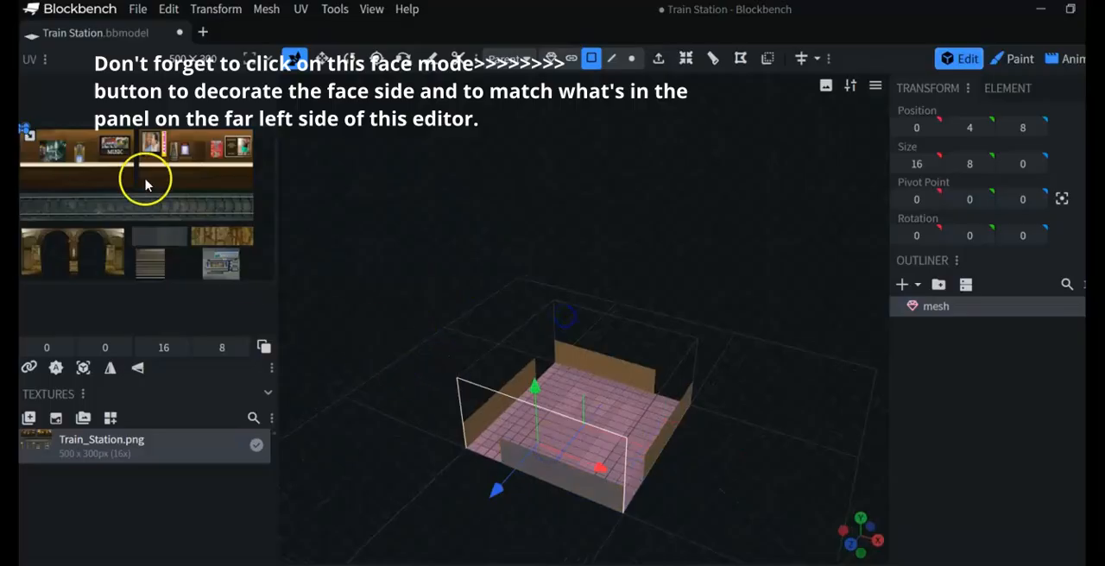
double_click(32, 135)
left_click_drag(32, 136, 135, 185)
left_click(128, 127)
left_click_drag(128, 127, 127, 133)
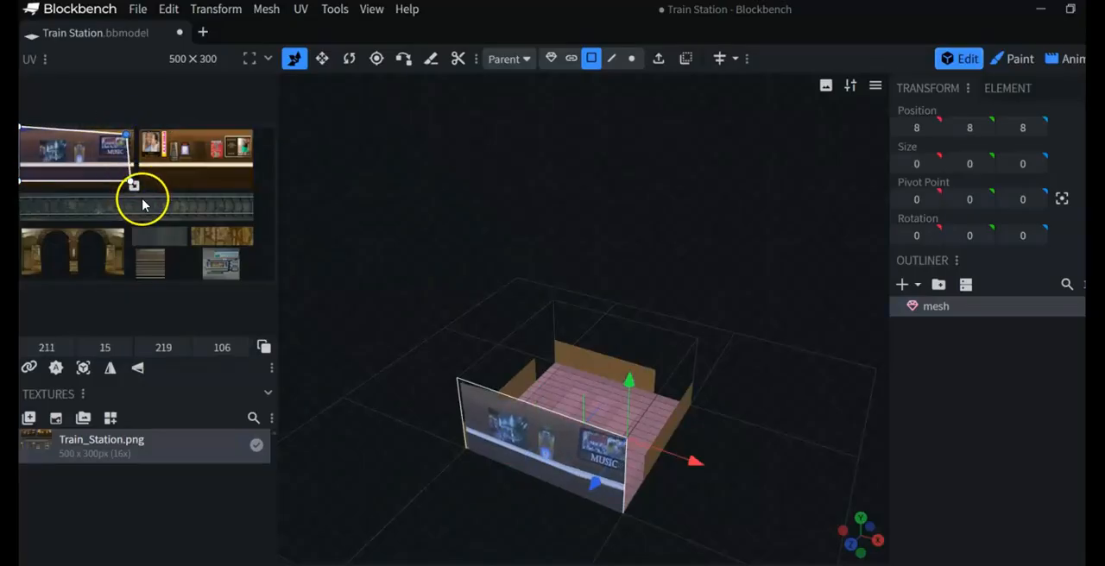
key("ctrl+z")
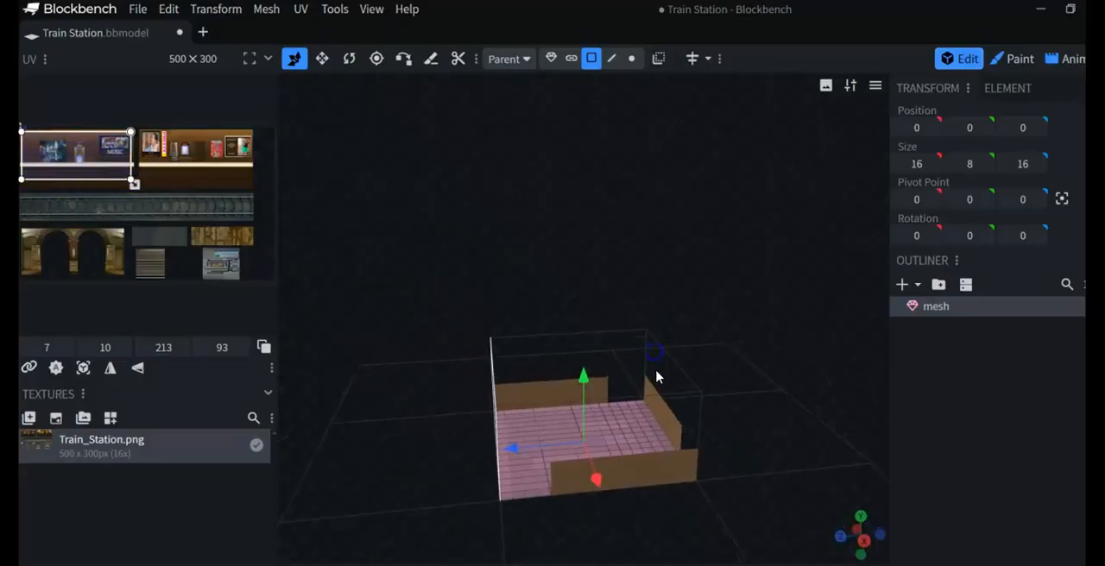
- Map the adjacent side face to the same MUSIC poster wall section of the texture
left_click(649, 418)
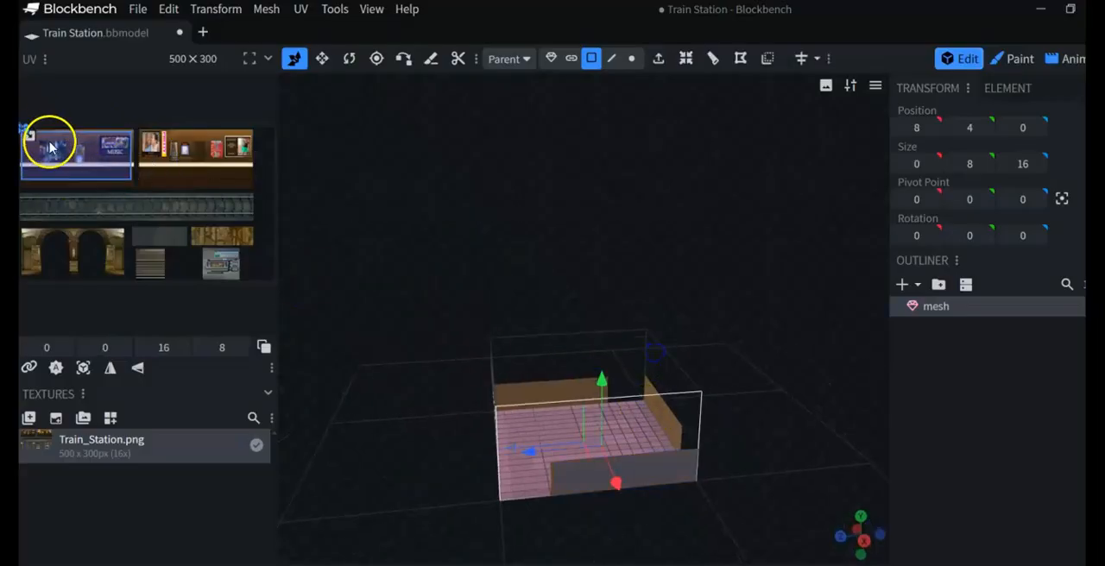
left_click_drag(474, 418, 460, 405)
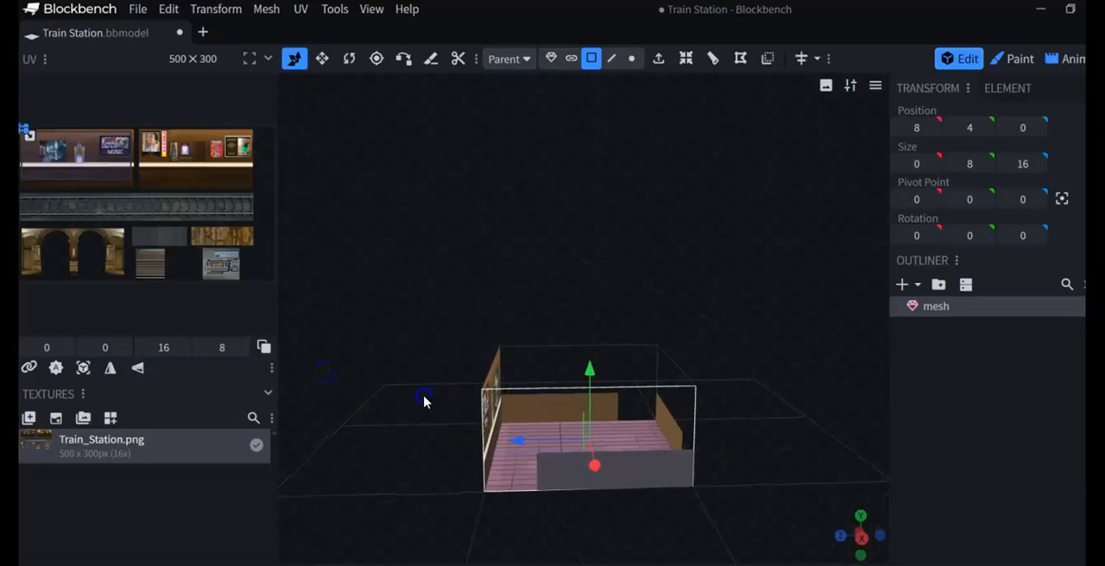
left_click_drag(26, 129, 128, 180)
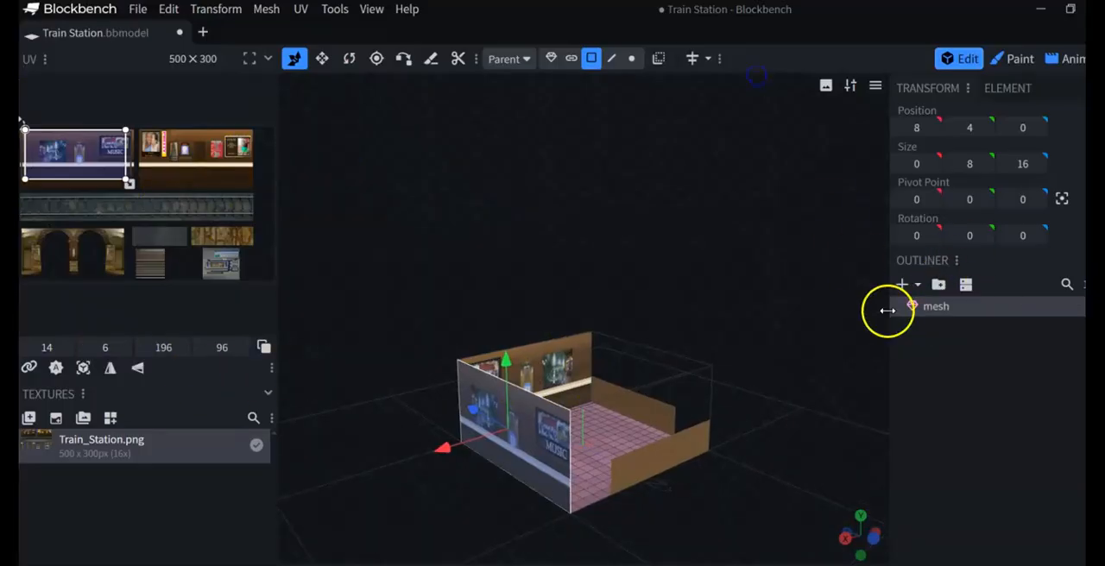
left_click(904, 285)
left_click(683, 137)
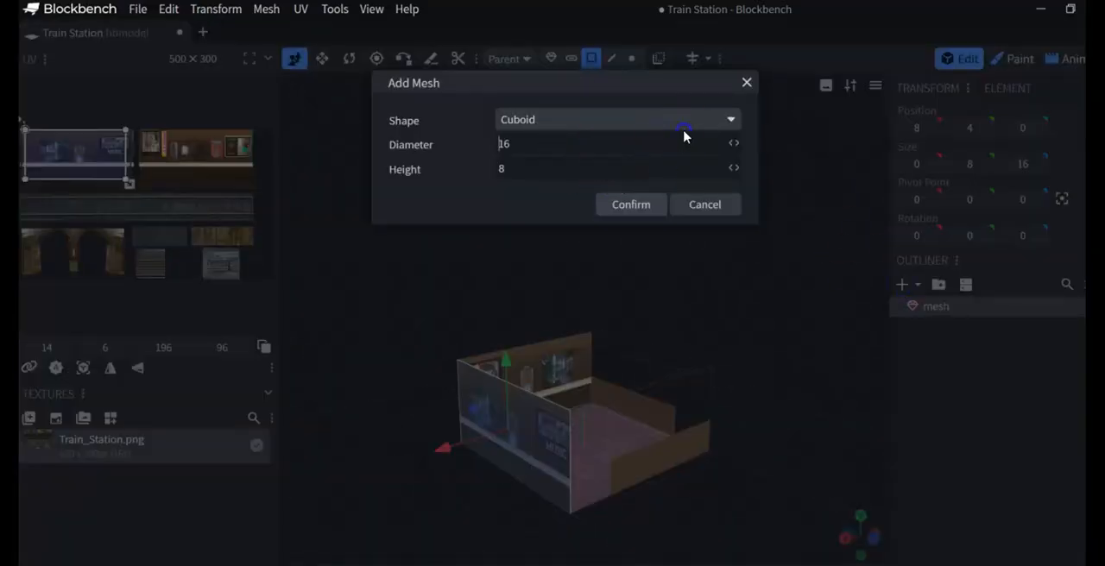
left_click(688, 121)
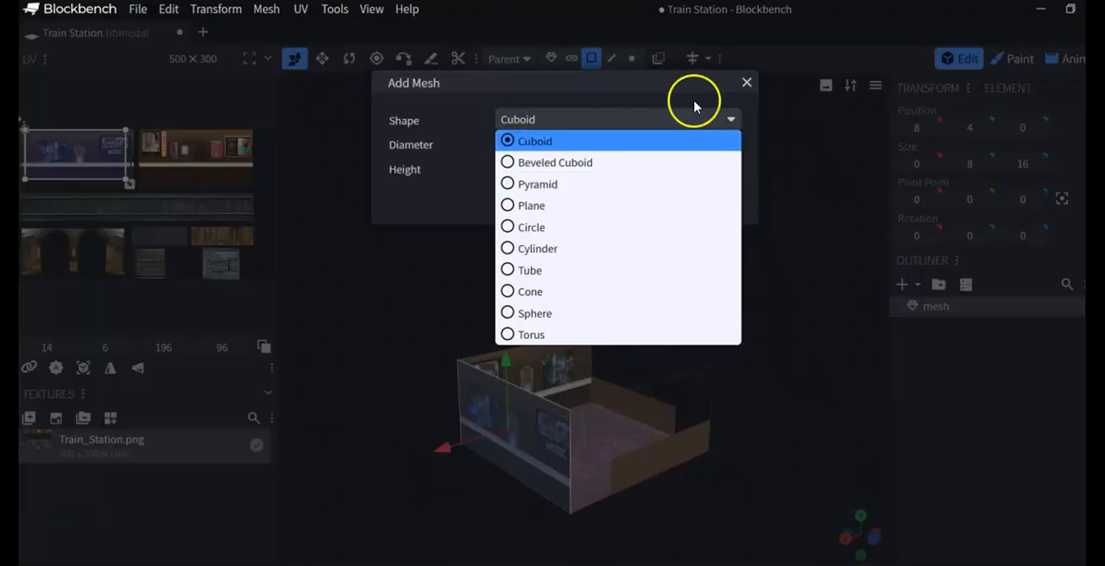
left_click(742, 85)
- Duplicate the textured cuboid mesh and place the copy above the original
right_click(593, 450)
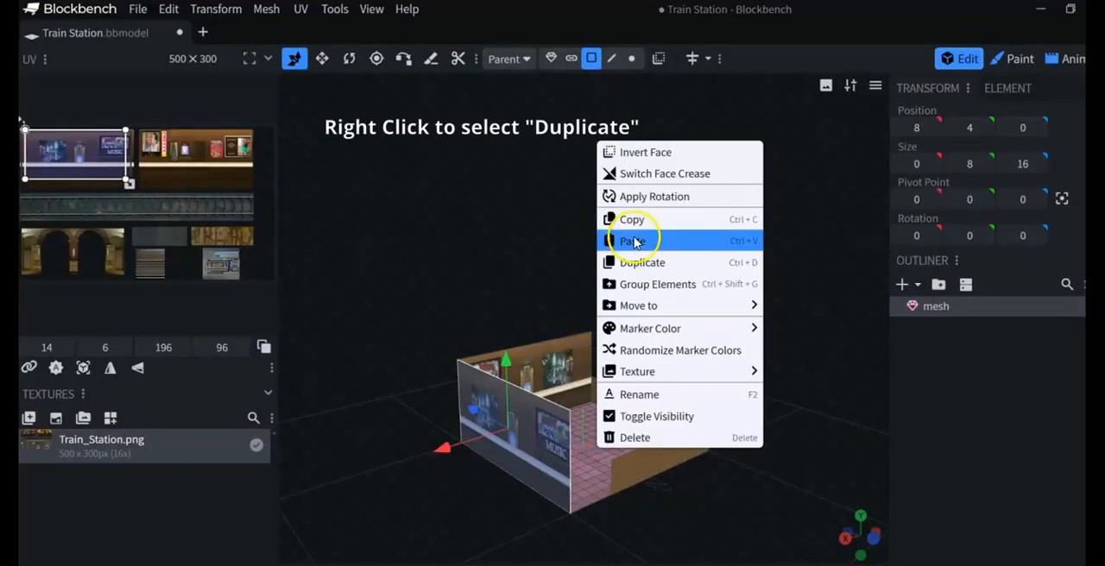
left_click(641, 262)
left_click_drag(524, 424, 362, 457)
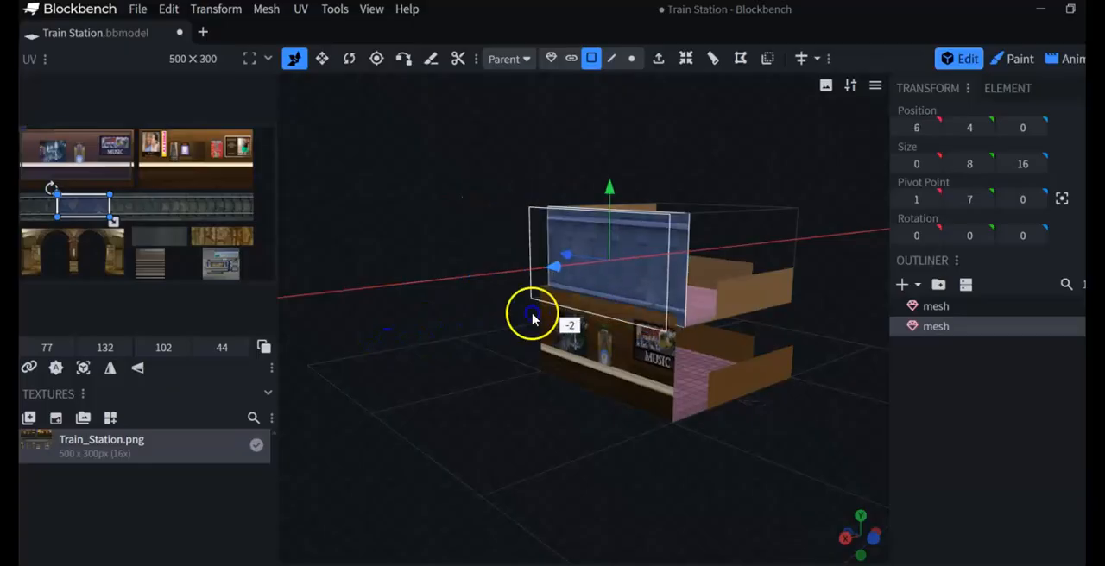
left_click_drag(766, 448, 764, 544)
left_click_drag(425, 426, 599, 359)
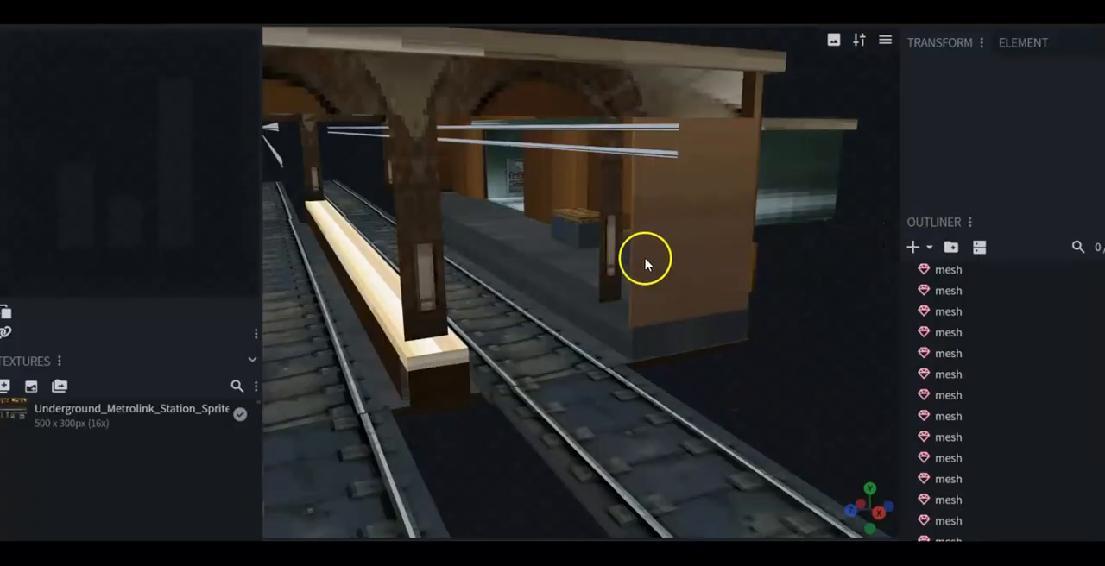
- Select the plain brown end wall beside the tracks in the finished station model and examine it from several angles, including along the X axis
left_click(649, 255)
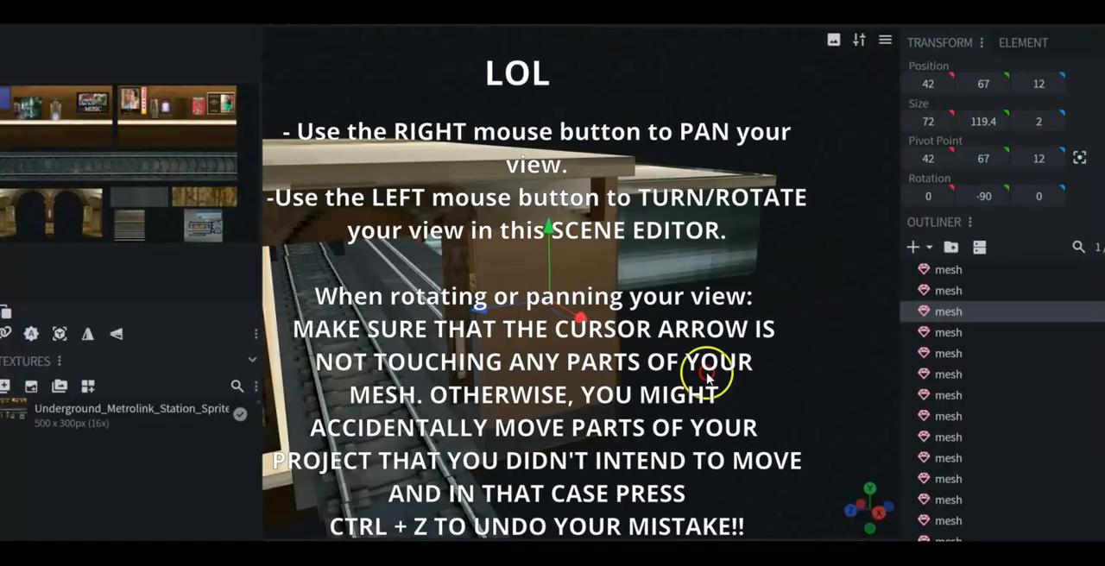
right_click_drag(705, 377, 729, 375)
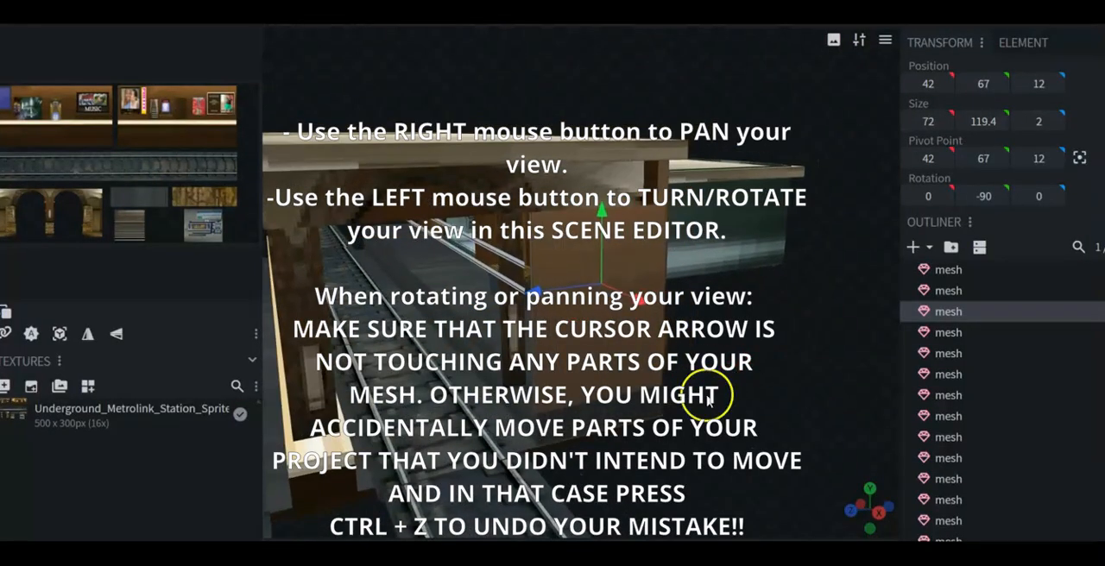
left_click_drag(651, 475, 559, 470)
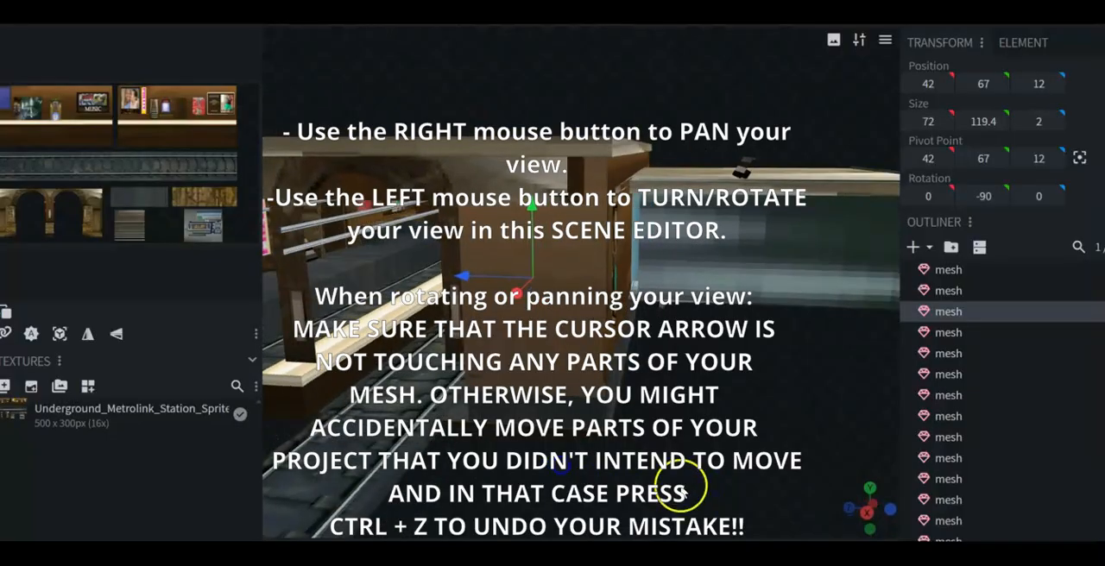
left_click(863, 511)
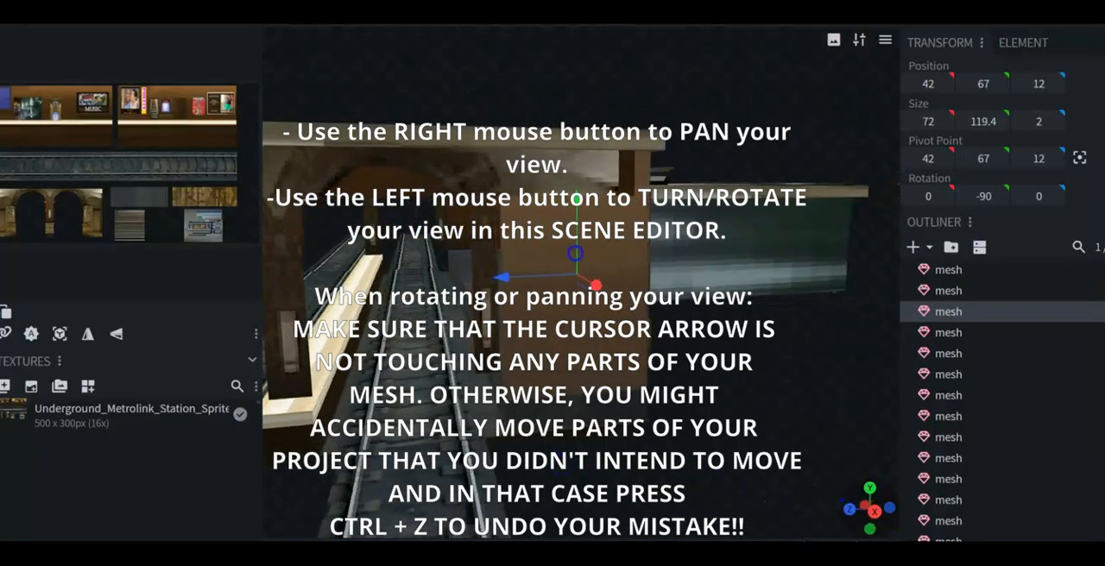
left_click_drag(863, 511, 879, 519)
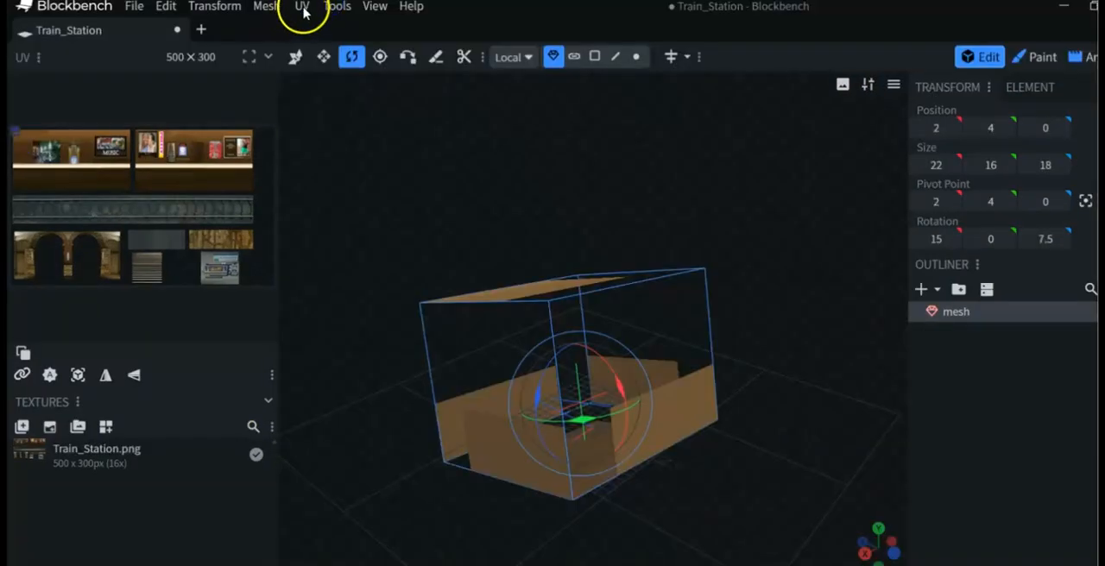
left_click(303, 10)
left_click(273, 10)
left_click(273, 11)
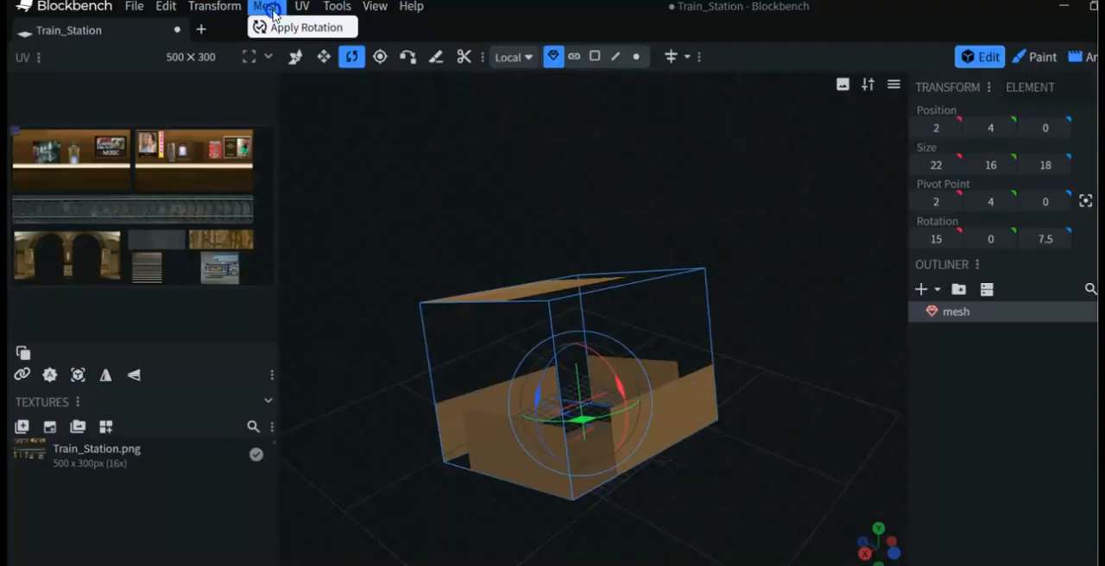